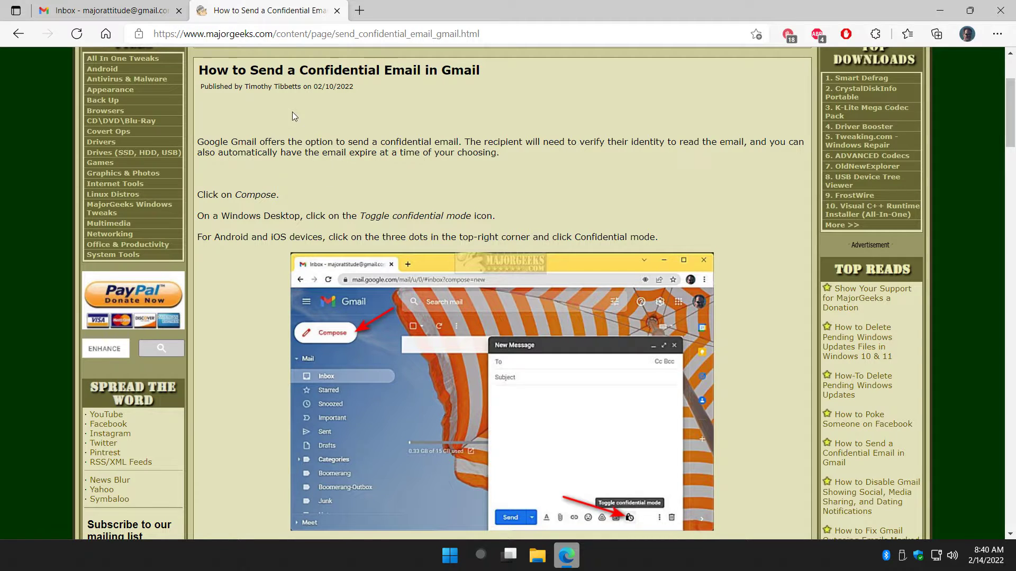
# - Open a blank new message from the Gmail inbox
pyautogui.scroll(-1, 309, 151)
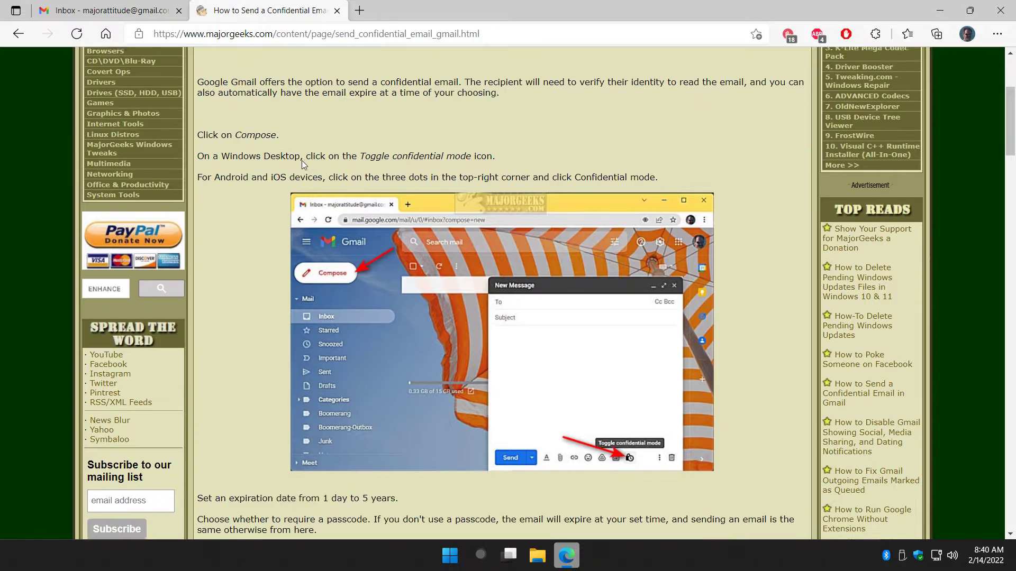
pyautogui.scroll(1, 243, 159)
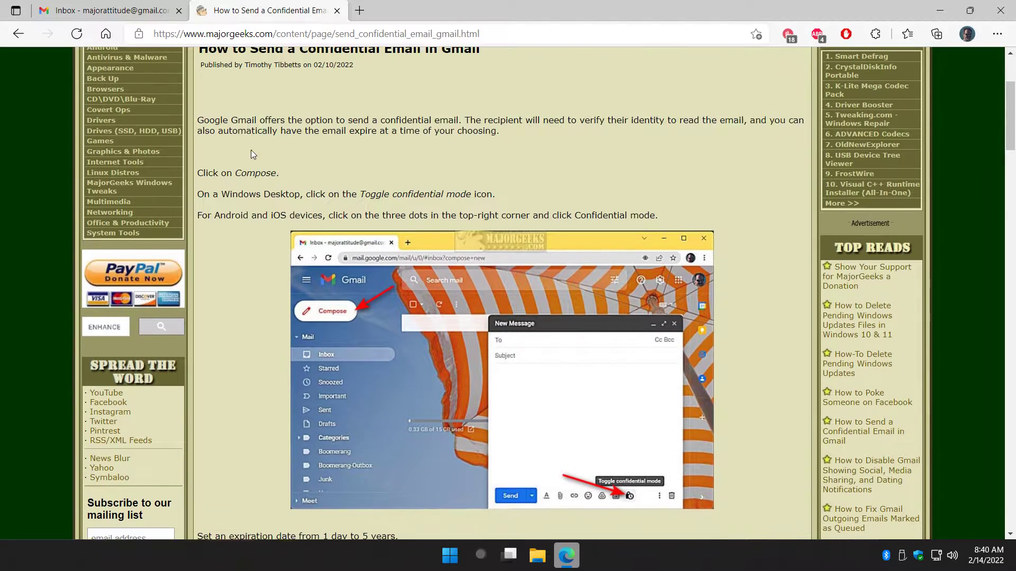
pyautogui.click(110, 10)
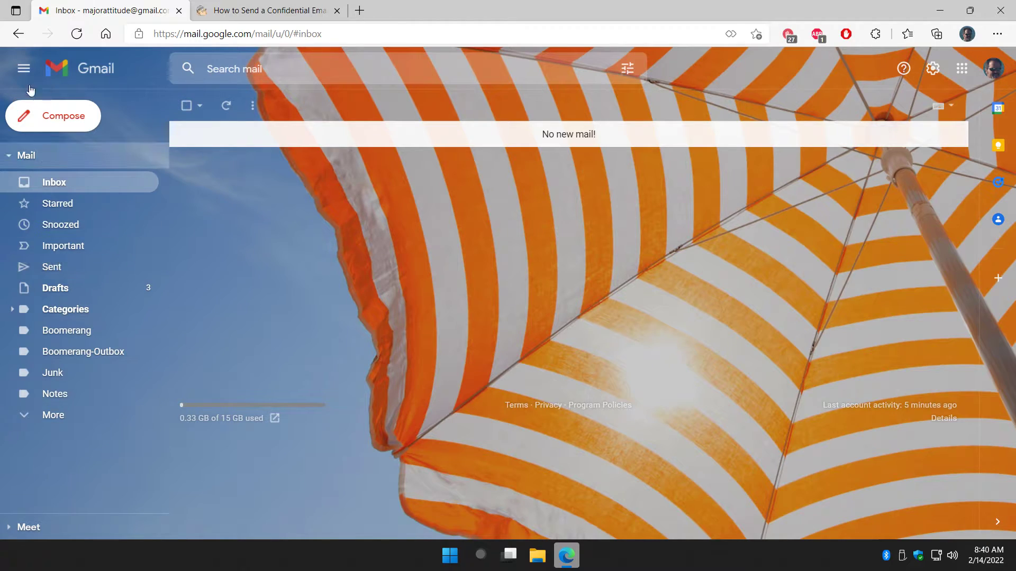
pyautogui.click(62, 115)
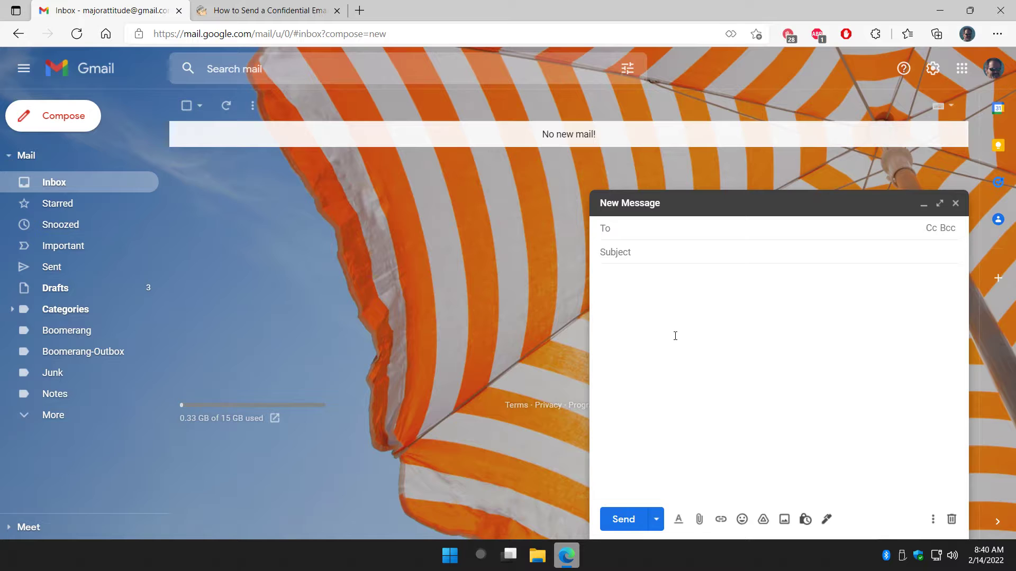
# - Open the confidential mode settings and cancel them without saving any changes
pyautogui.click(805, 521)
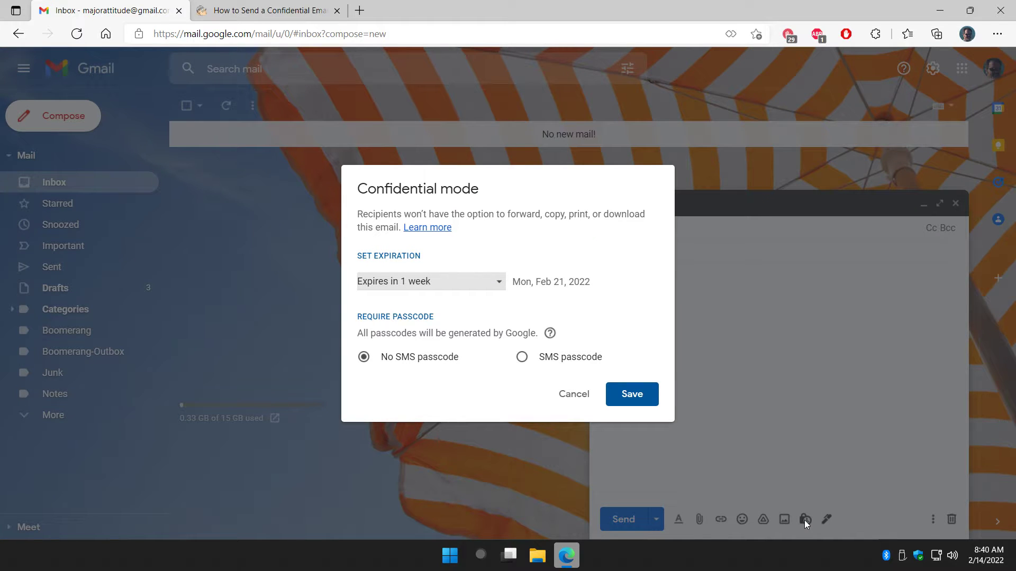
pyautogui.click(579, 394)
pyautogui.click(645, 228)
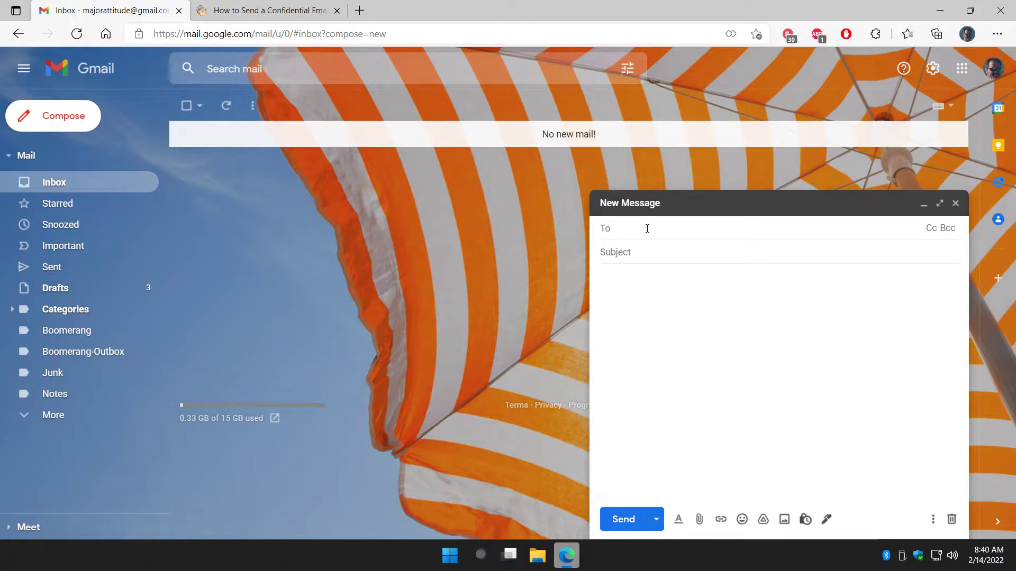
# - Address the draft to the suggested contact with subject 'Testing' and body 'Confindential email.'
pyautogui.write('tim')
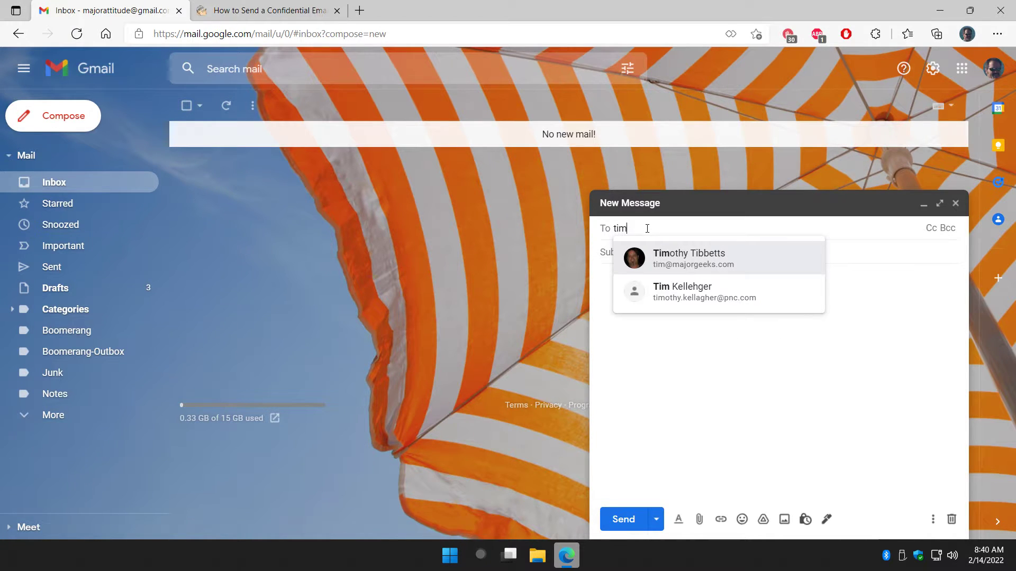
pyautogui.click(709, 256)
pyautogui.click(658, 251)
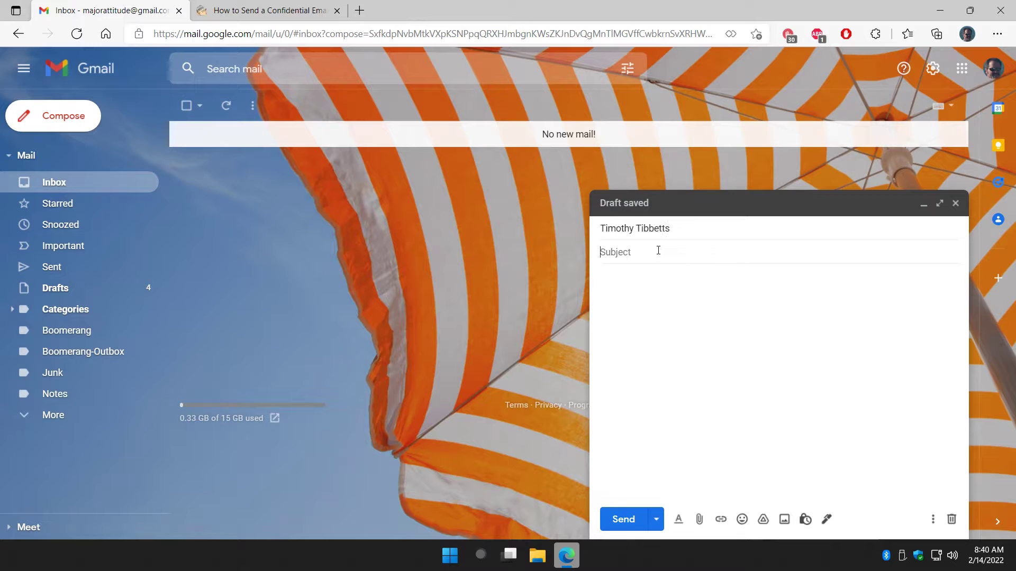
pyautogui.write('Testing')
pyautogui.press('Tab')
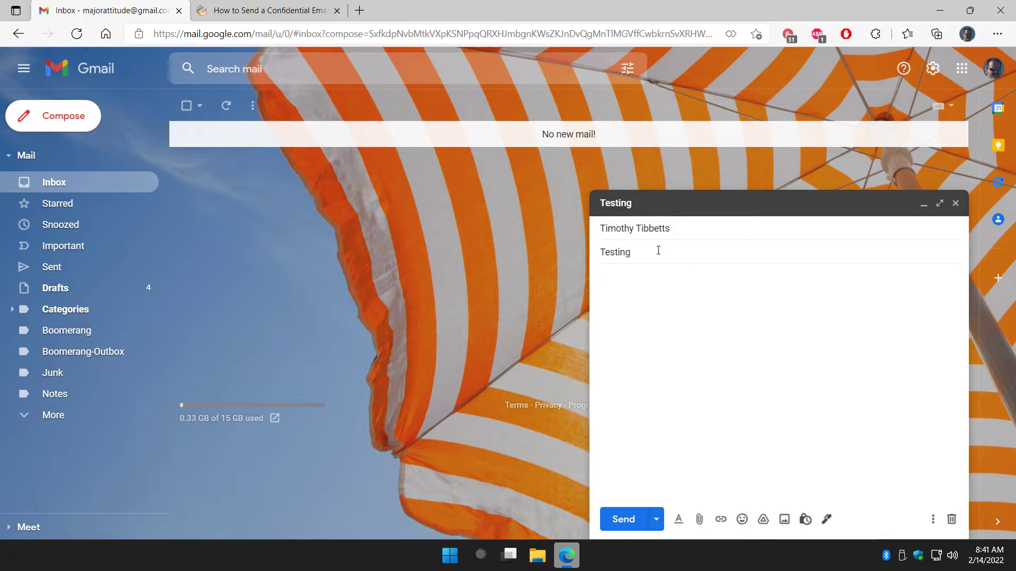
pyautogui.write('Confindential email.')
pyautogui.click(804, 519)
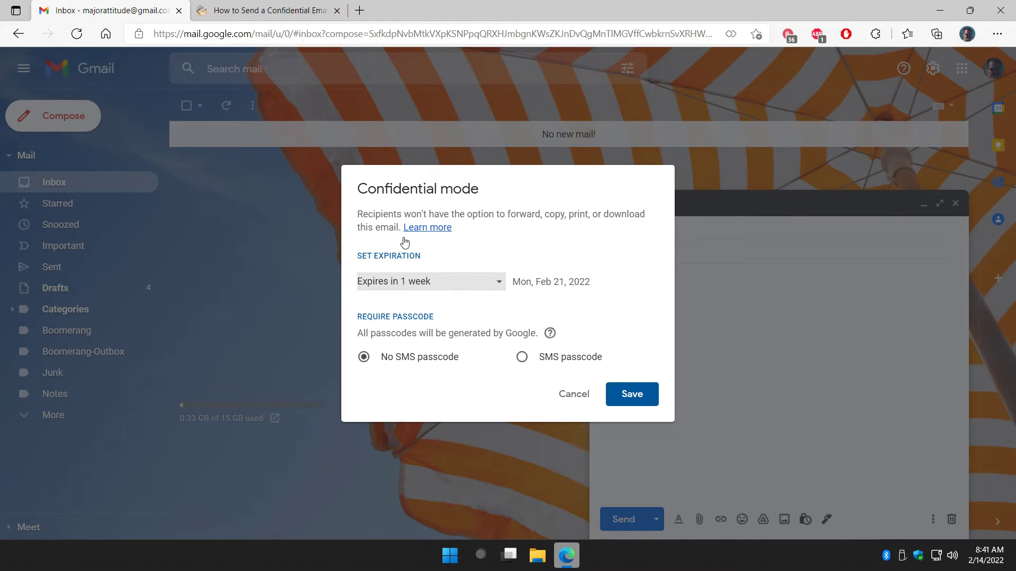
# - Save confidential mode with a 1-day expiry (Feb 15, 2022) and SMS passcode required
pyautogui.click(420, 291)
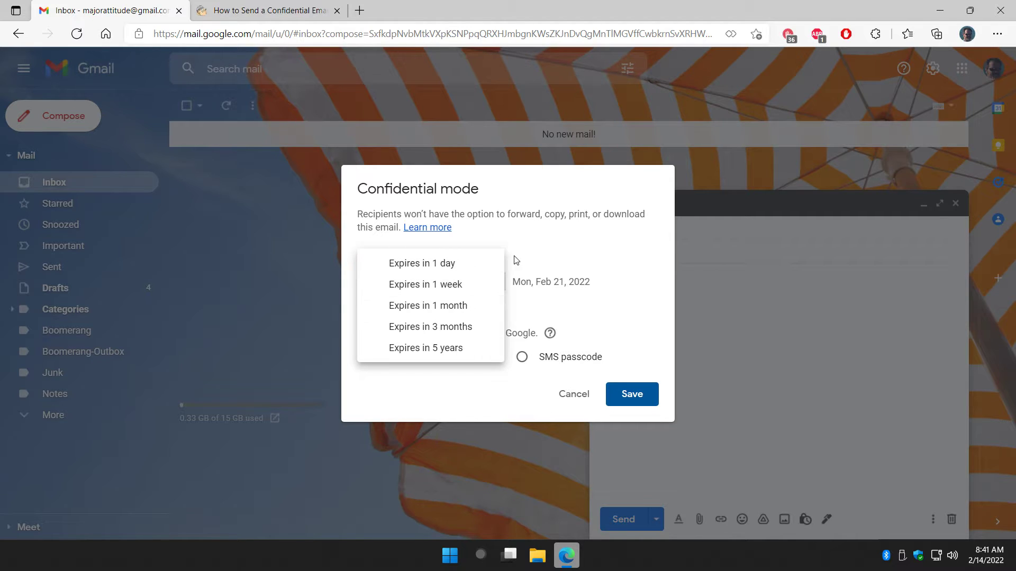
pyautogui.click(452, 266)
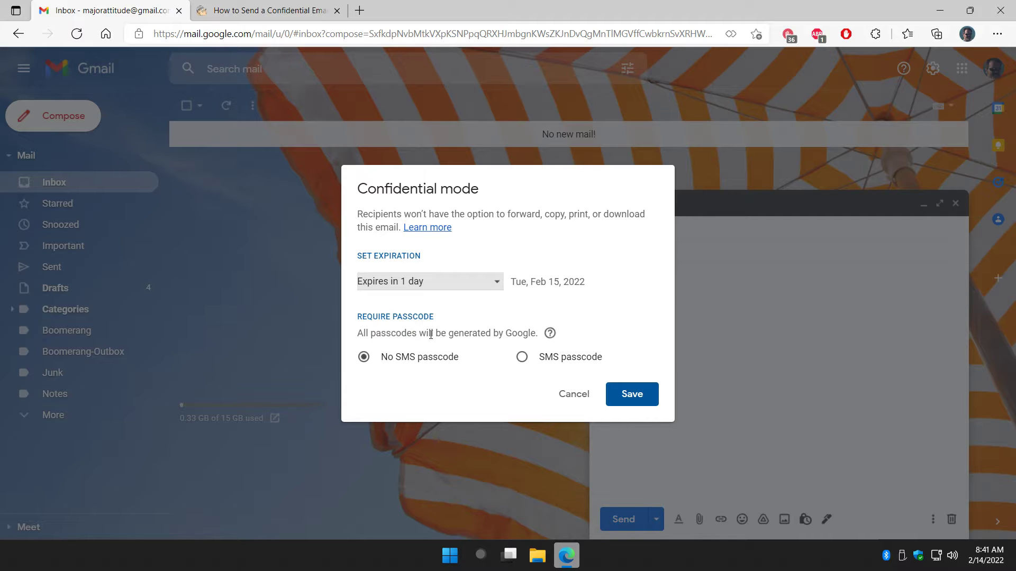
pyautogui.click(521, 358)
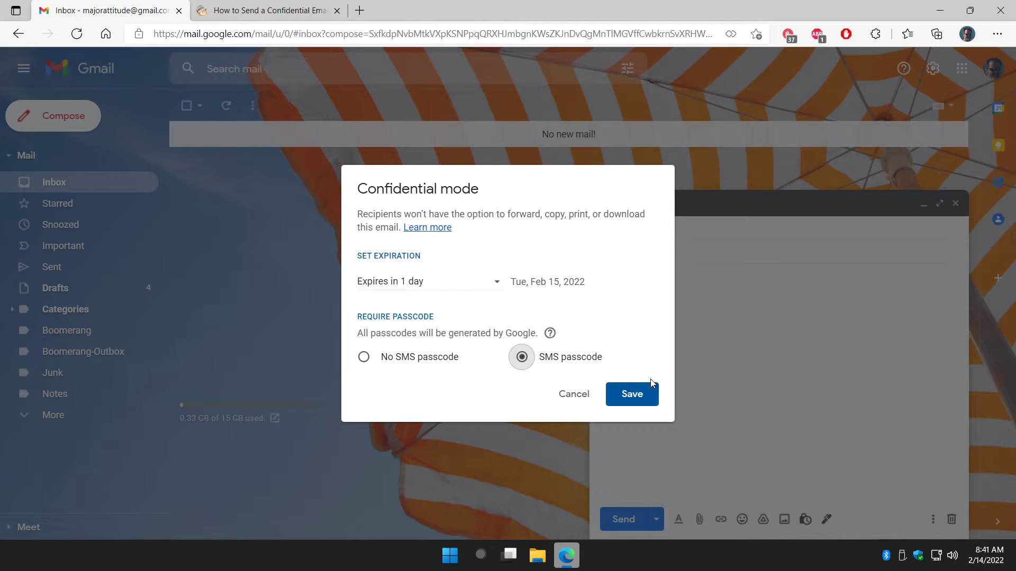
pyautogui.click(628, 396)
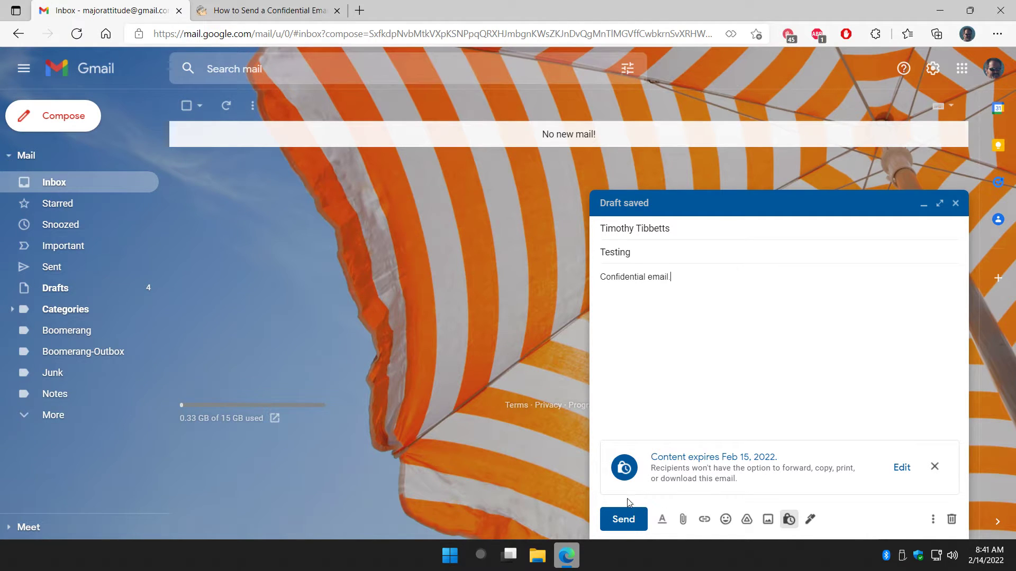
pyautogui.click(626, 521)
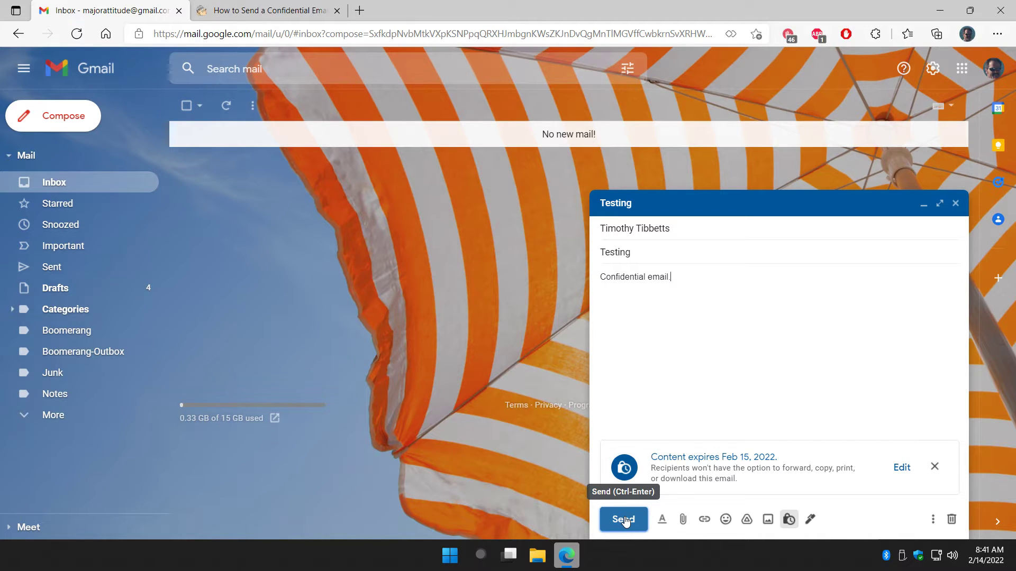
# - Send the confidential message after entering and confirming the recipient's phone number
pyautogui.click(623, 520)
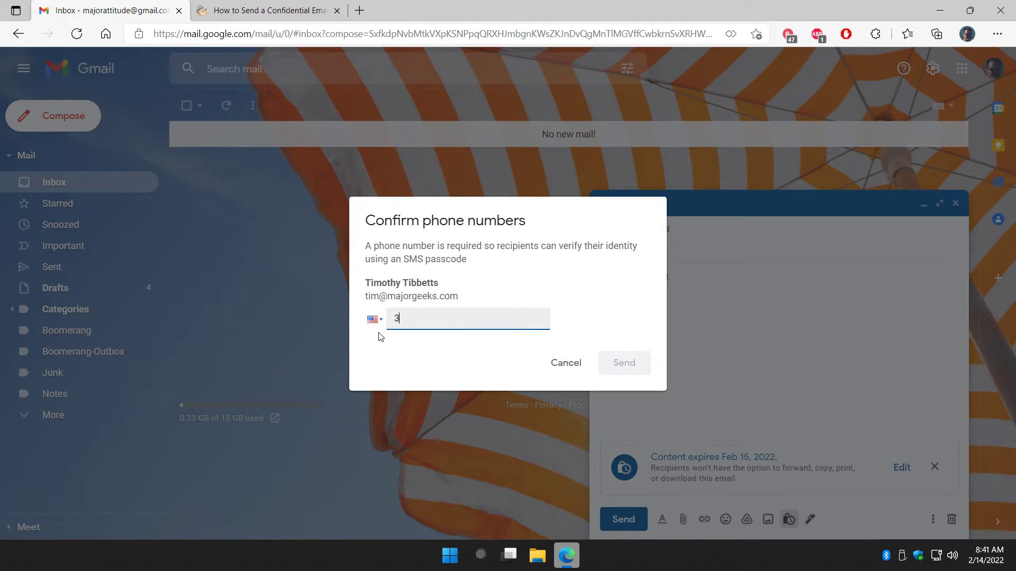
pyautogui.write('7')
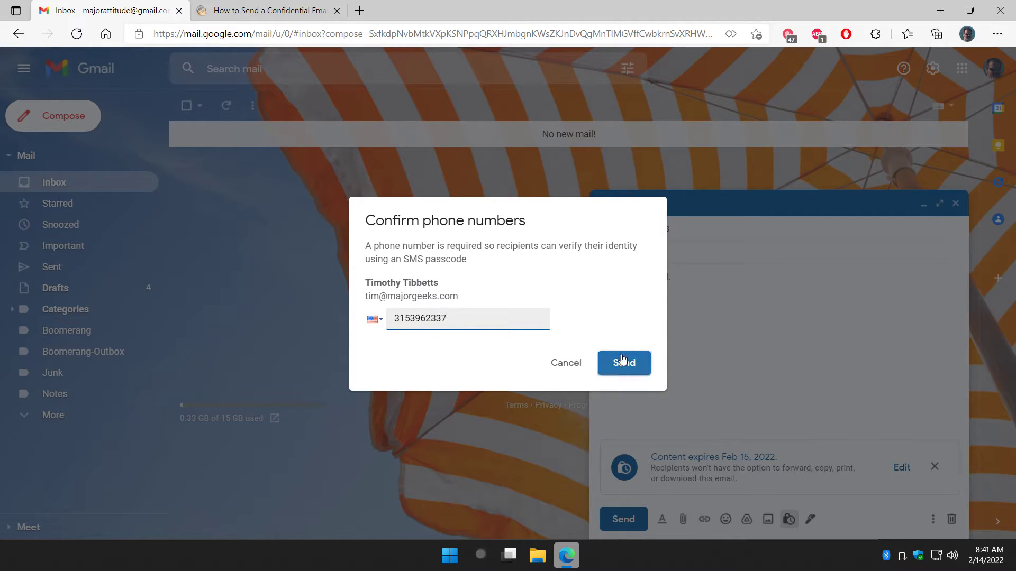
pyautogui.click(620, 364)
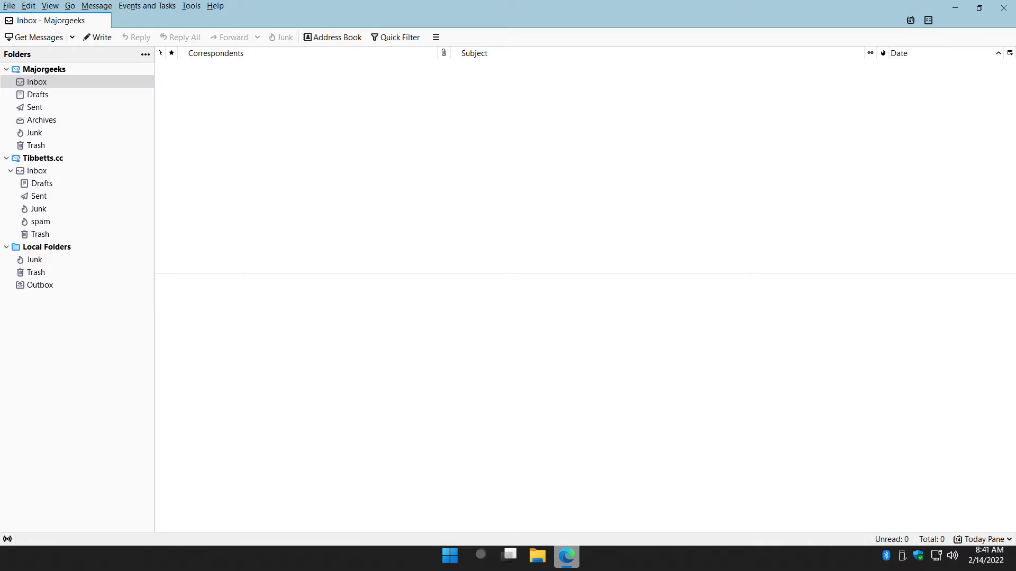
# - Fetch all new mail in Thunderbird and open the Testing message's confidential viewing link
pyautogui.click(59, 35)
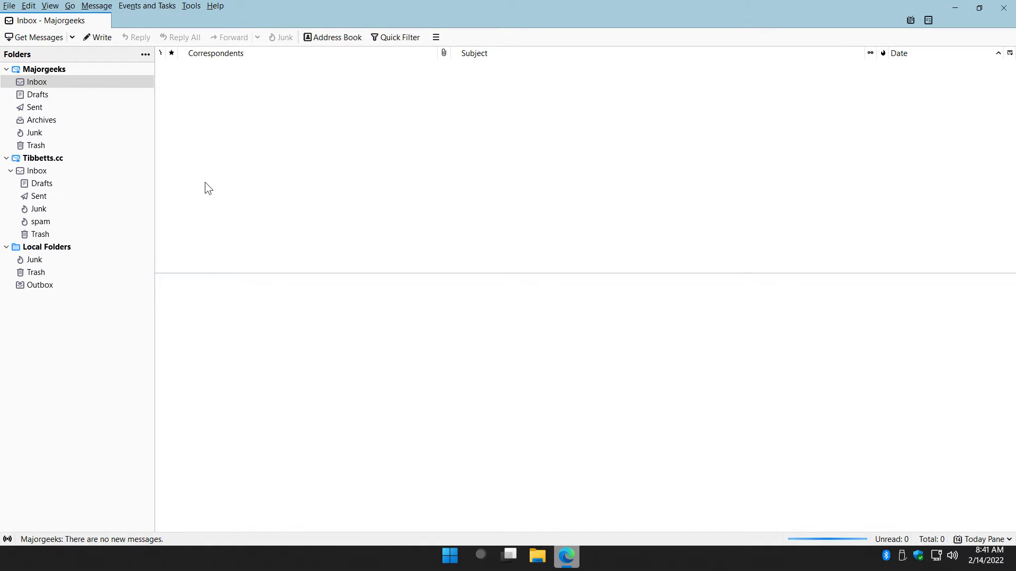
pyautogui.click(72, 37)
pyautogui.click(68, 50)
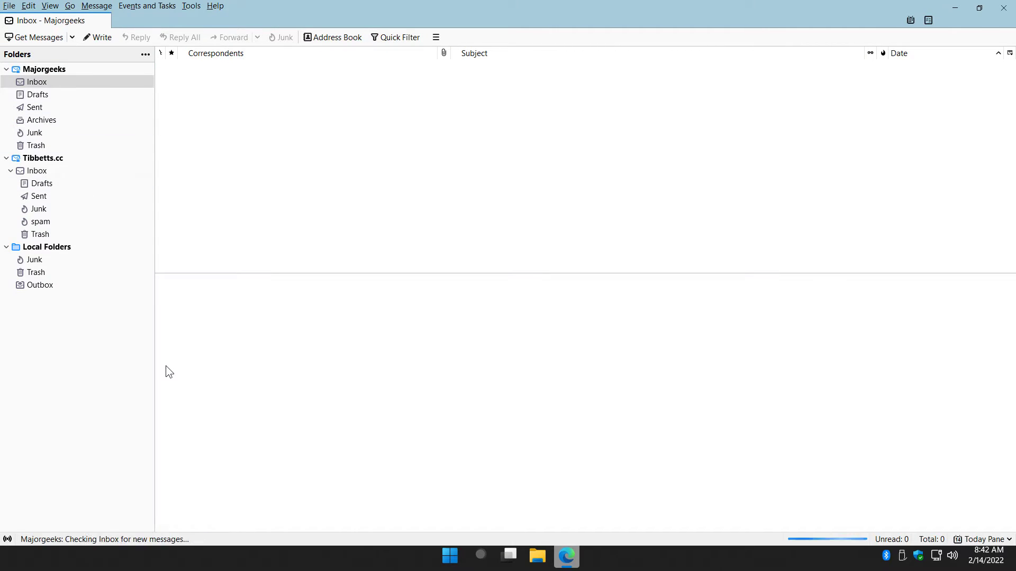
pyautogui.click(482, 67)
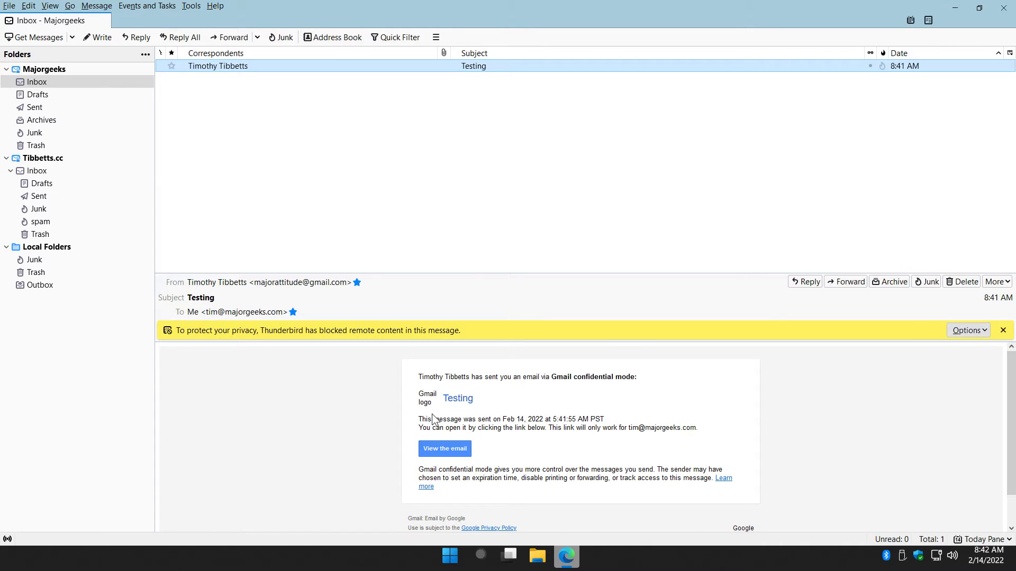
pyautogui.click(459, 449)
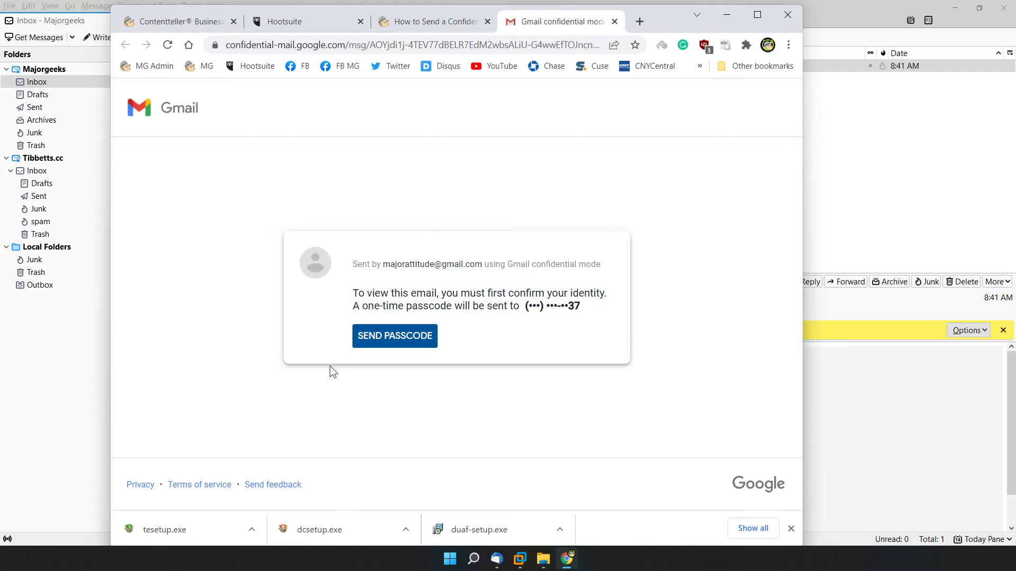
# - Unlock the Testing email with the texted SMS passcode, then close Chrome after reading it
pyautogui.click(405, 339)
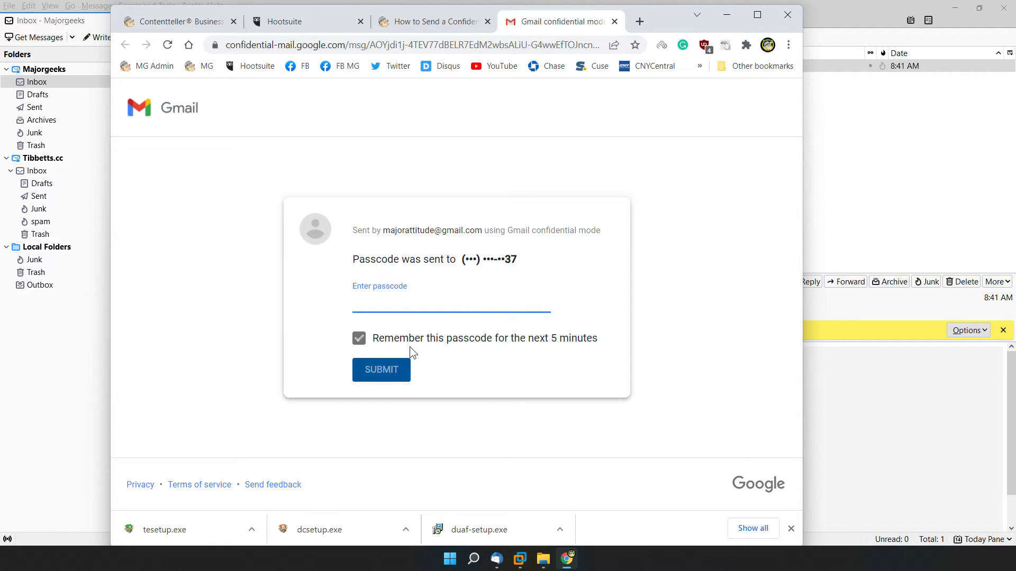
pyautogui.click(366, 374)
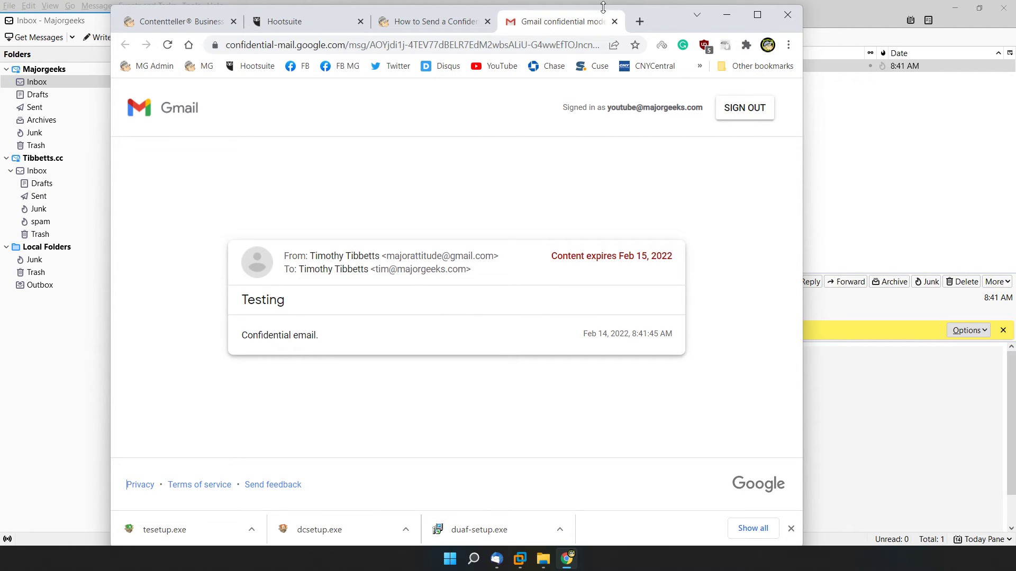
pyautogui.click(788, 14)
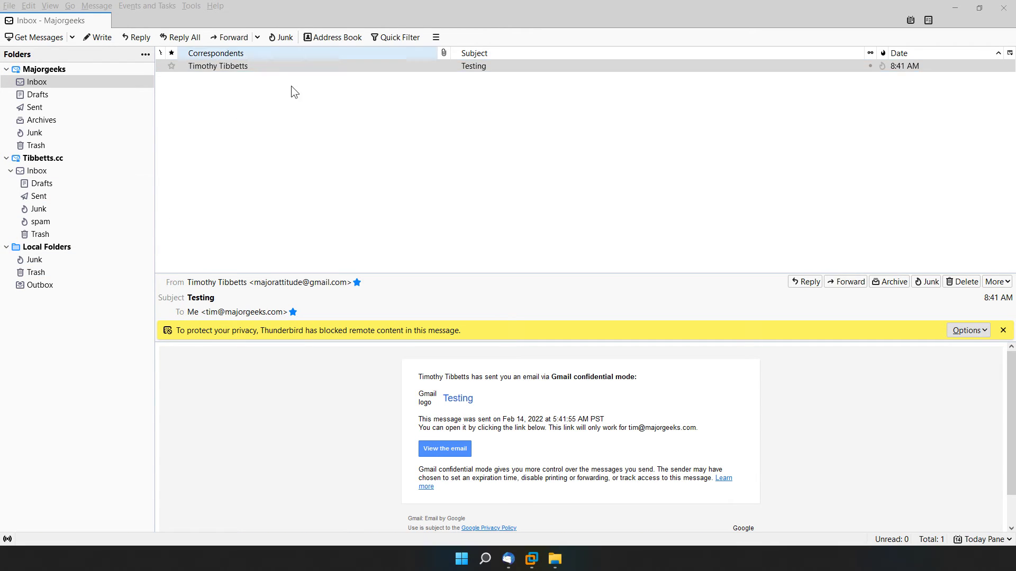
# - Delete the Testing message in Thunderbird and bring up the MajorGeeks confidential Gmail article
pyautogui.click(287, 66)
pyautogui.press('Delete')
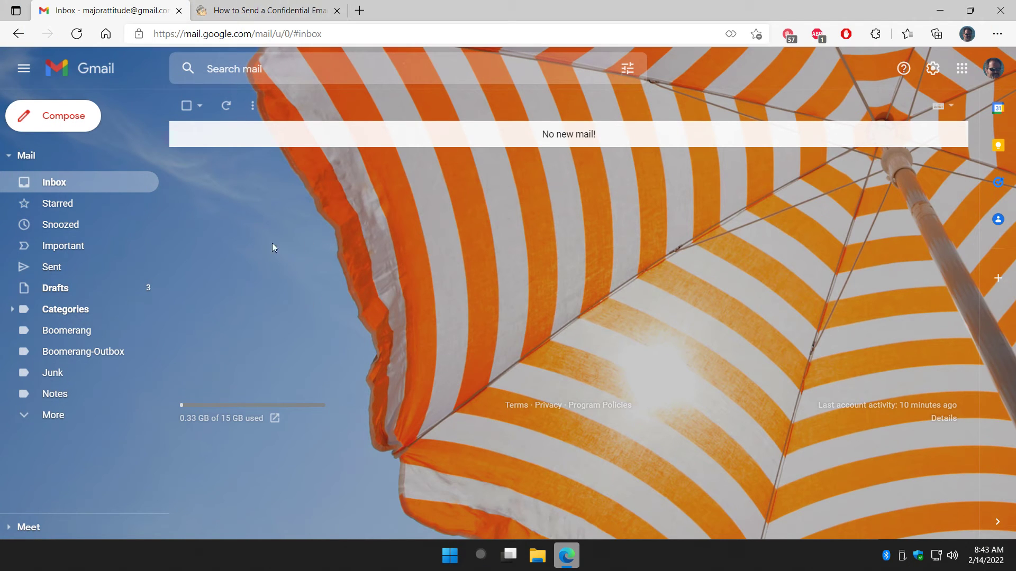
pyautogui.hotkey('ctrl', 'Tab')
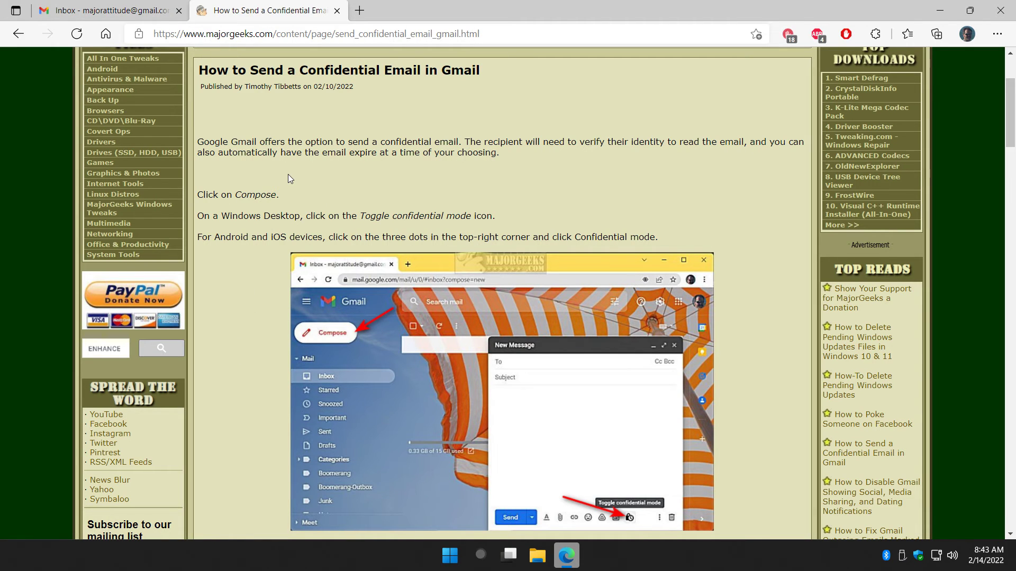
pyautogui.scroll(-10, 281, 188)
pyautogui.scroll(-9, 276, 231)
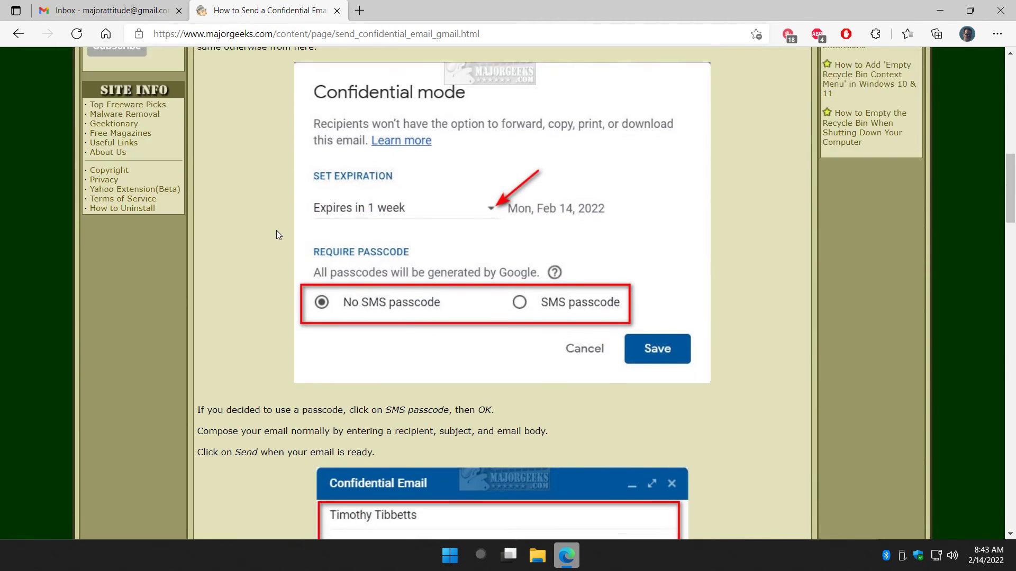
pyautogui.scroll(-8, 276, 231)
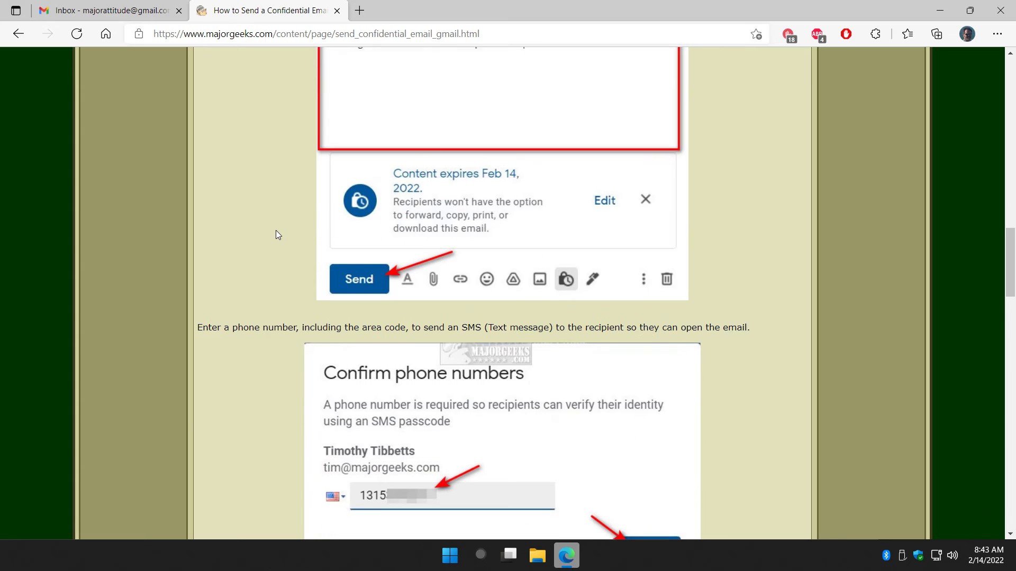
pyautogui.scroll(-2, 259, 238)
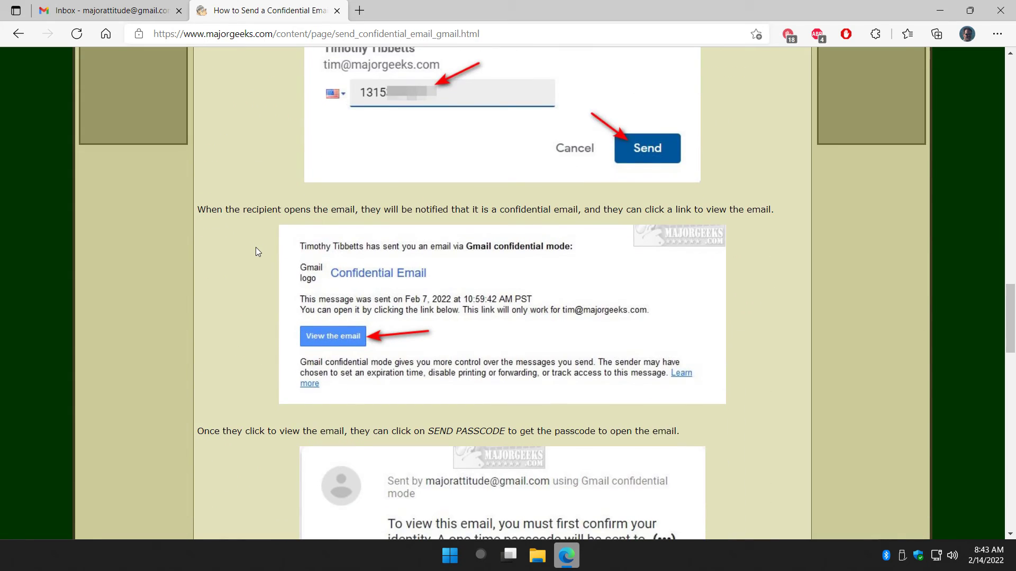
pyautogui.scroll(-3, 255, 247)
pyautogui.scroll(-7, 329, 284)
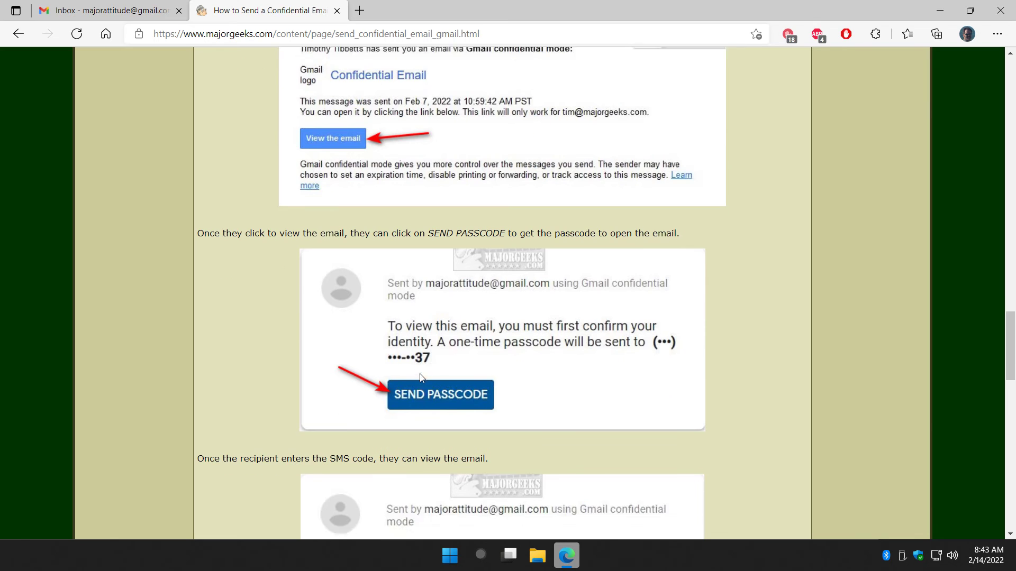
pyautogui.scroll(-6, 389, 358)
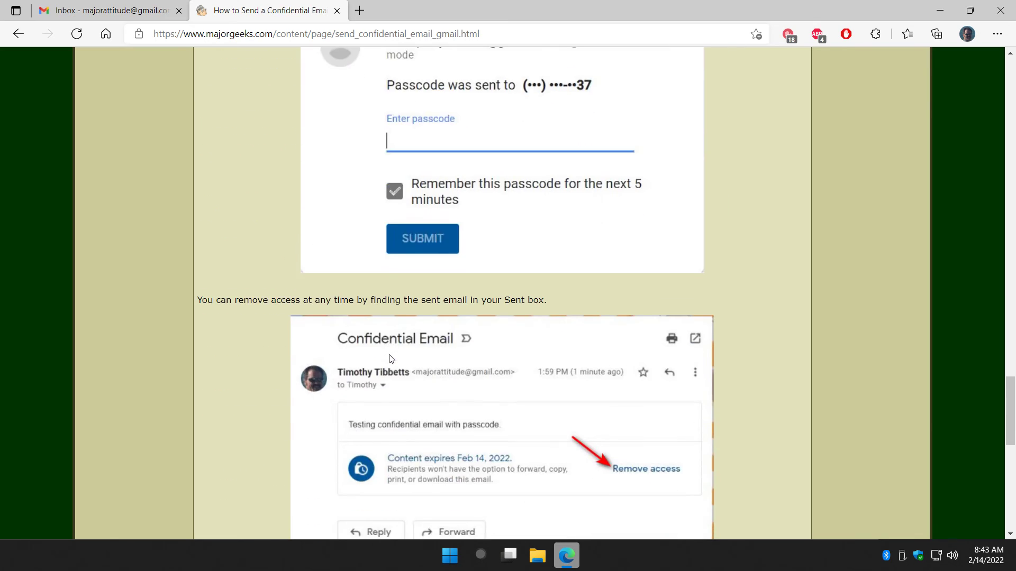
pyautogui.scroll(-1, 387, 353)
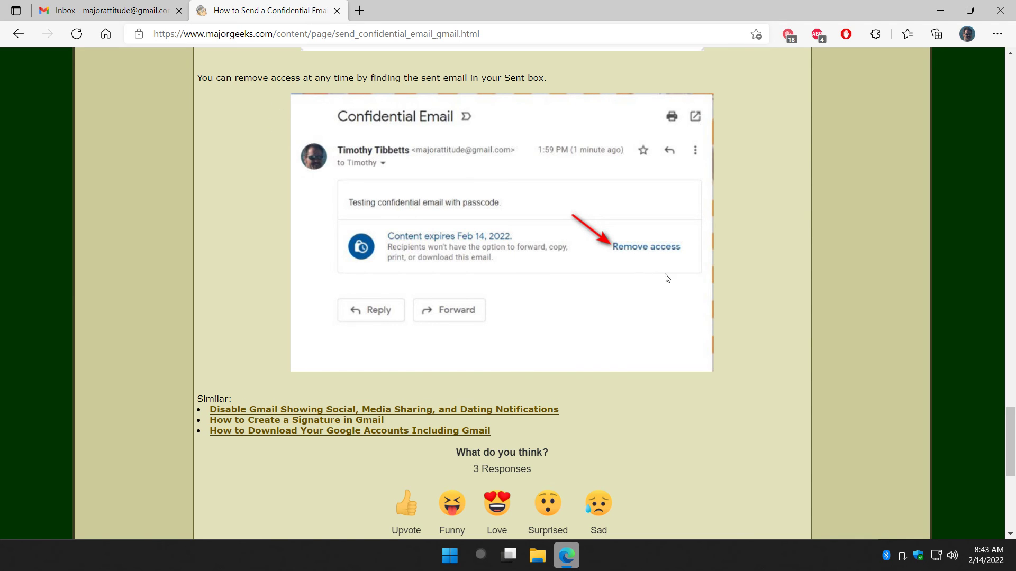
pyautogui.scroll(1, 604, 260)
pyautogui.scroll(3, 338, 108)
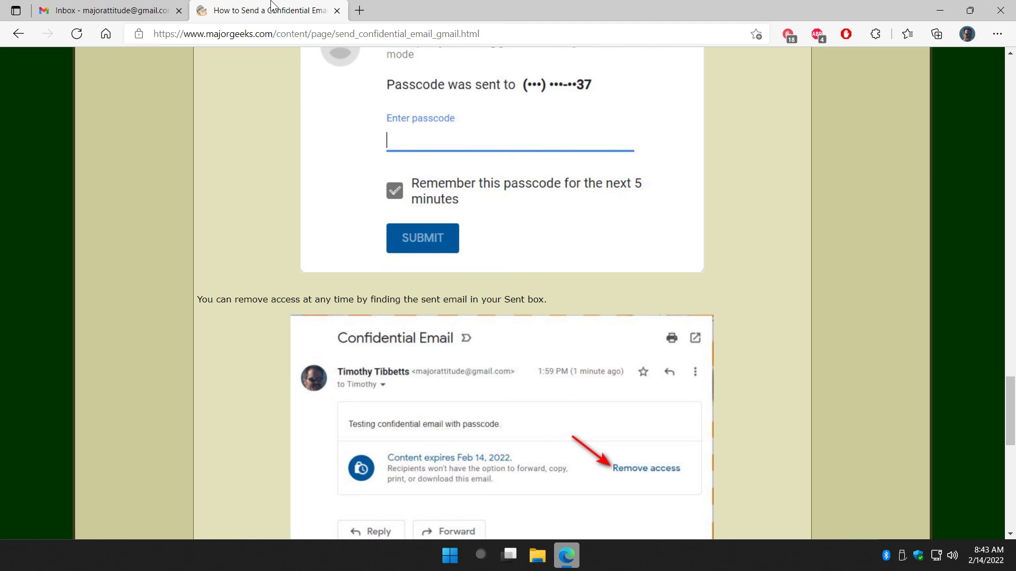
pyautogui.scroll(7, 238, 153)
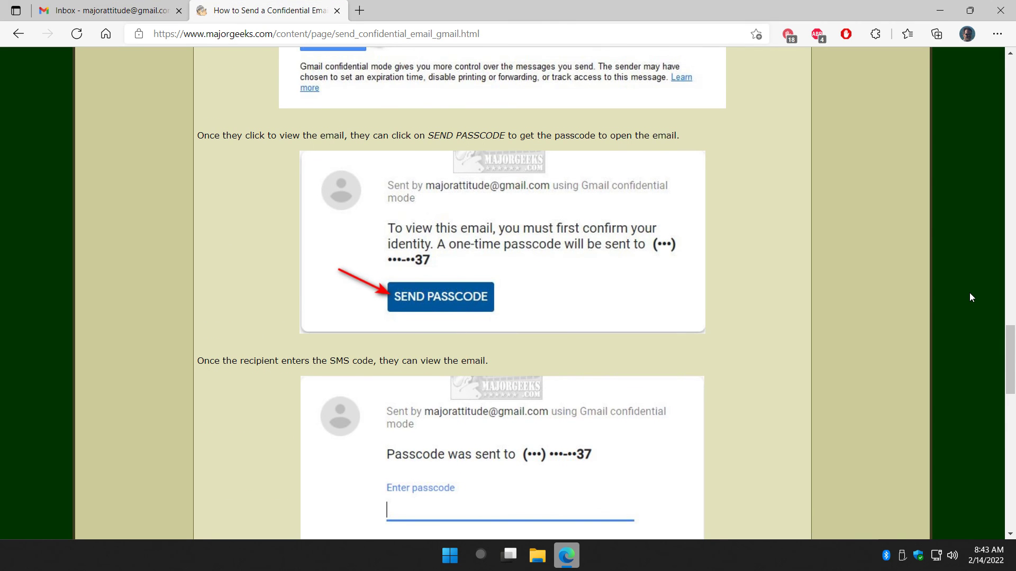
pyautogui.scroll(20, 137, 293)
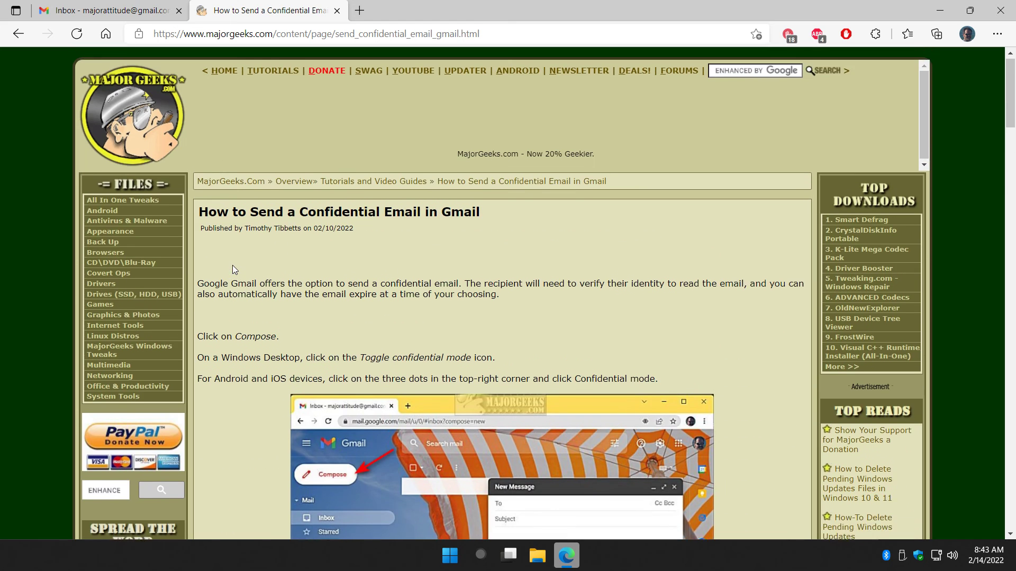